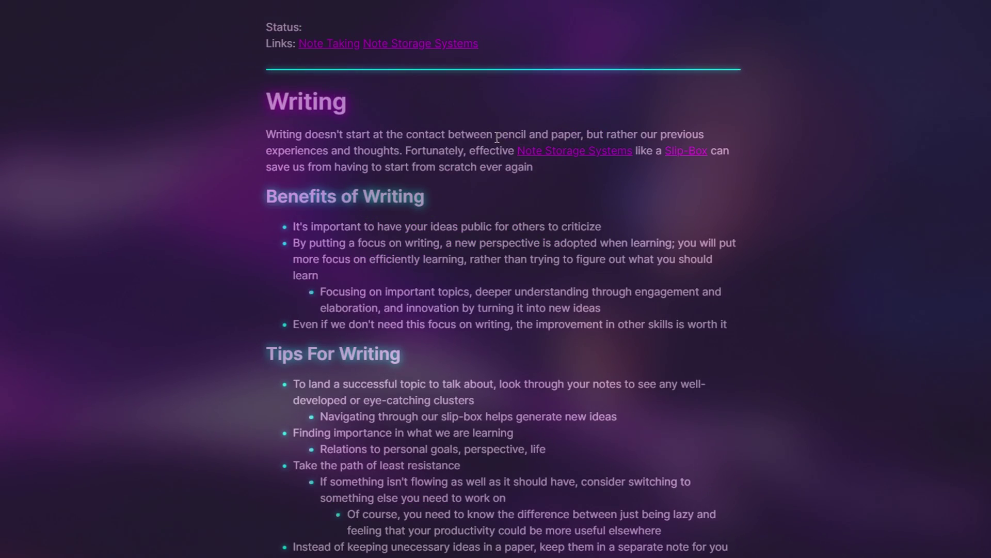
Browse the Slip-Box, IMF MOC, Writing and Confirmation Bias notes, stepping back through history.
left_click(671, 153)
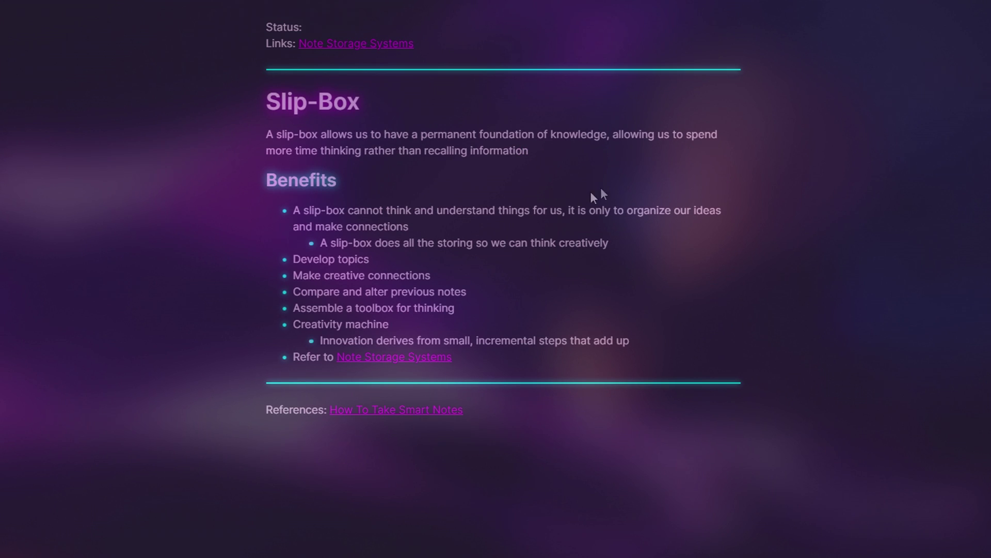
mouse_move(424, 357)
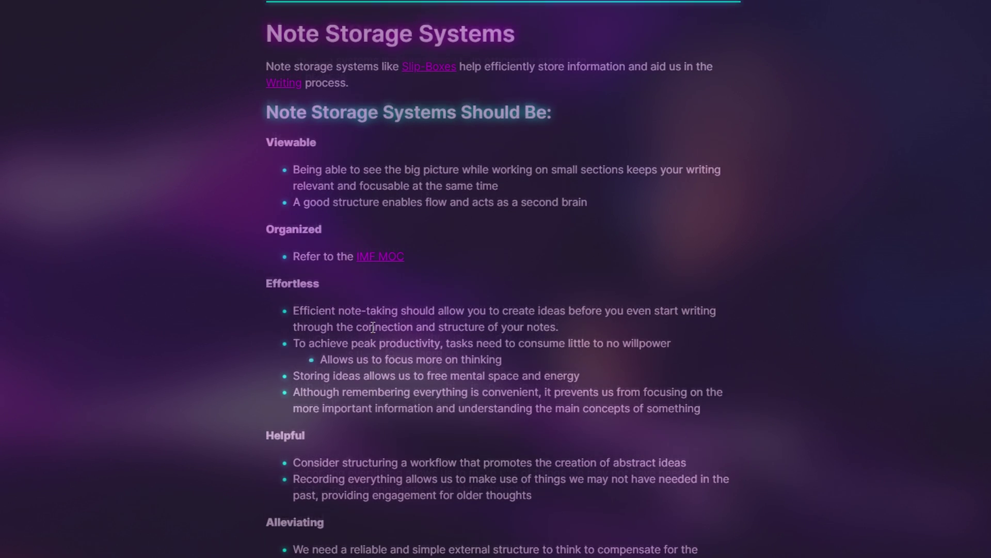
left_click(374, 261)
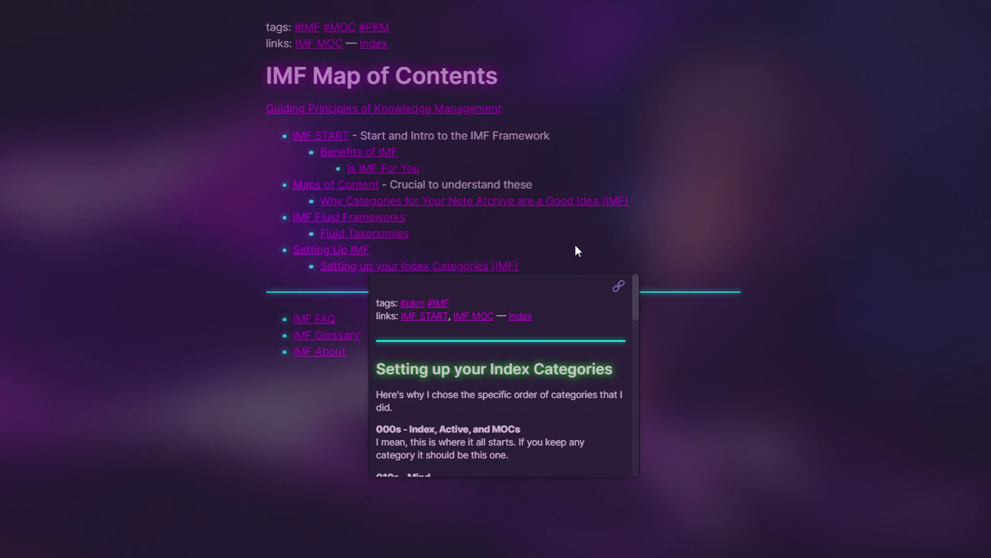
key("ctrl+alt+Left")
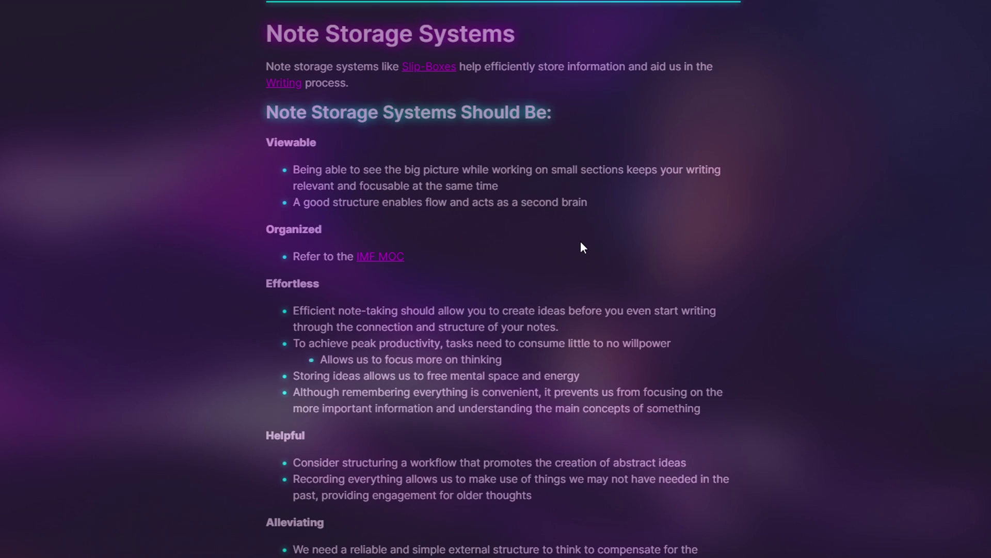
left_click(302, 84)
scroll(437, 186, "down", 3)
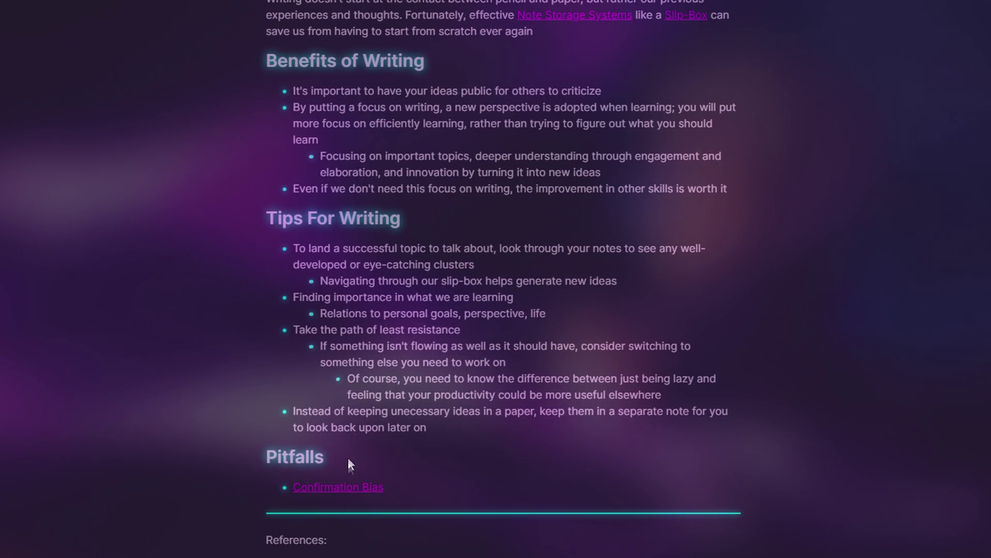
left_click(355, 489)
key("ctrl+alt+Left")
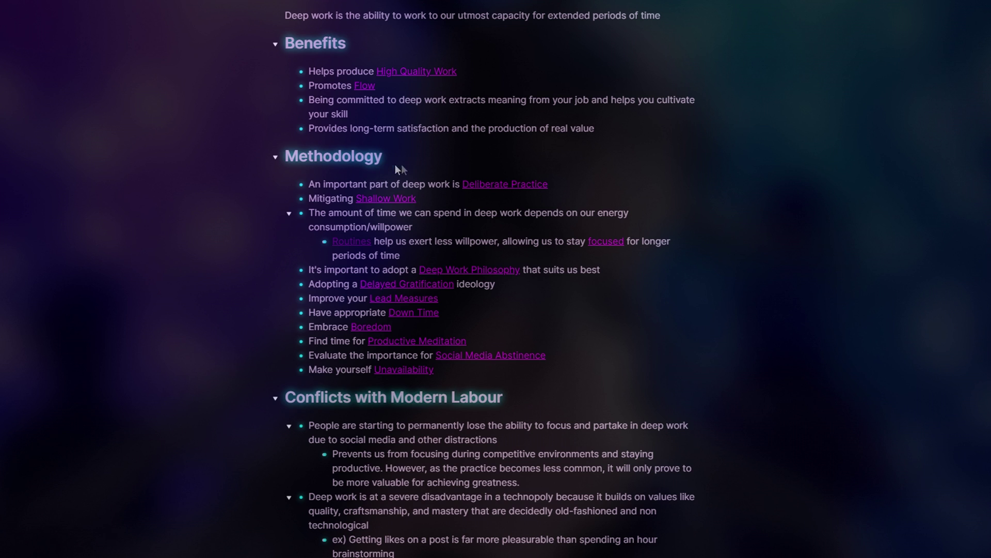
Follow links from Deliberate Practice to Habits, then on to the Personality note.
left_click(486, 185)
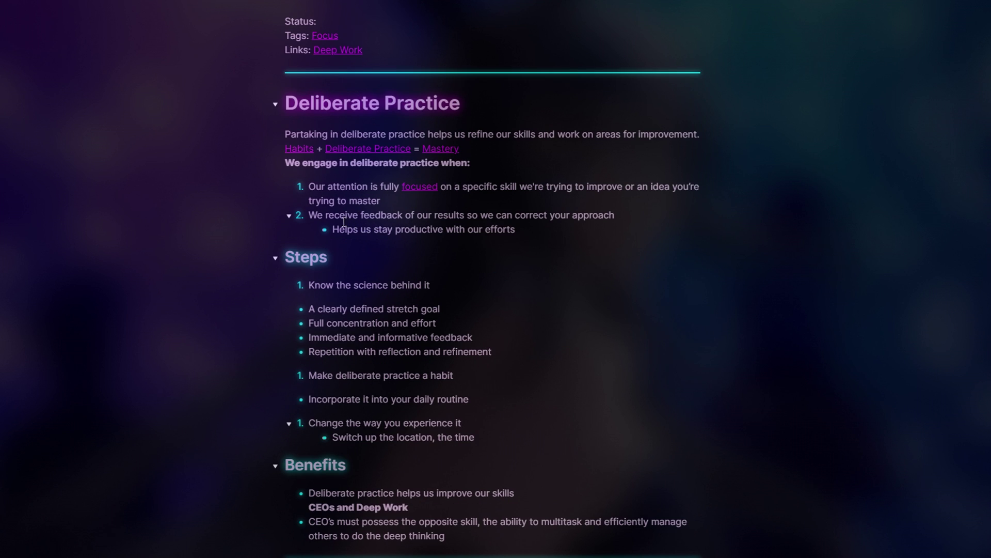
left_click(300, 153)
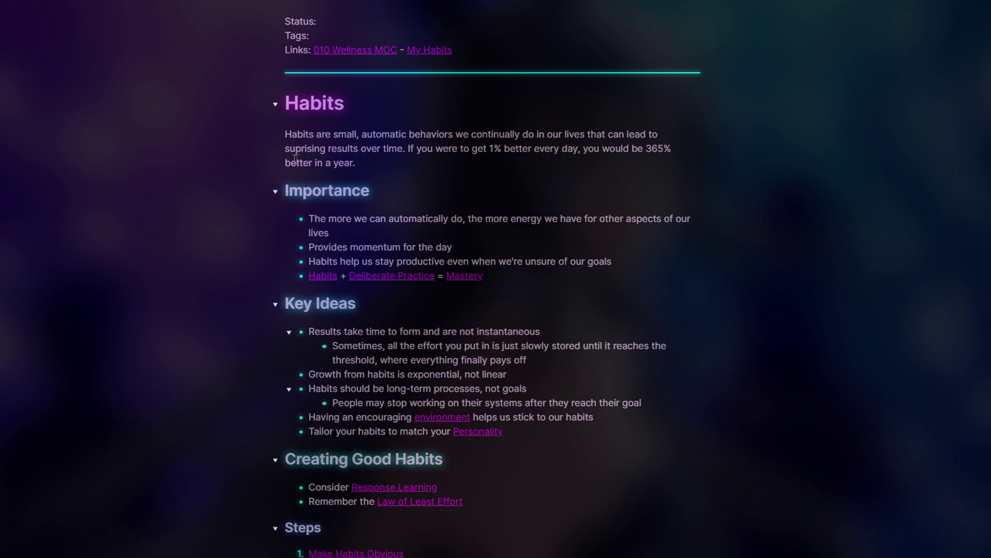
scroll(239, 170, "down", 3)
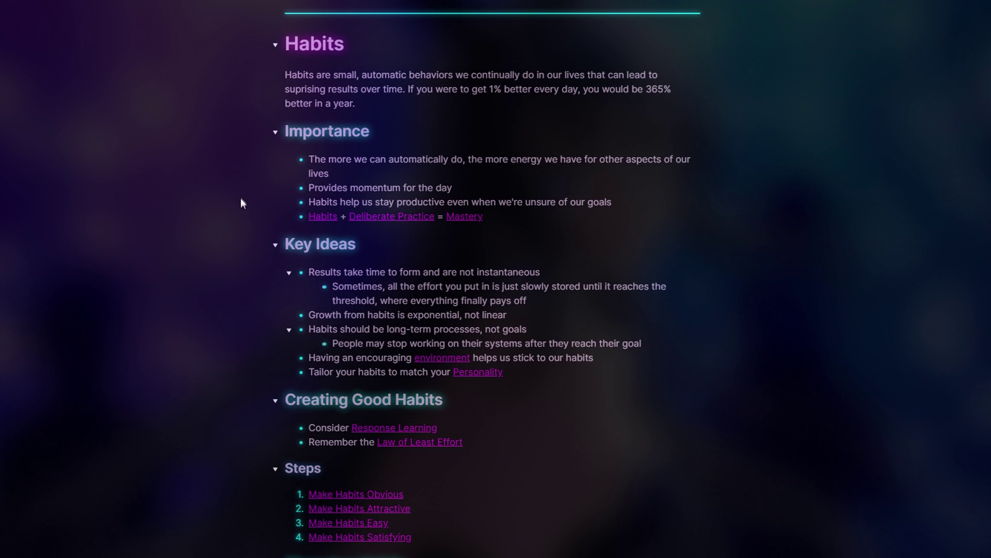
left_click(474, 313)
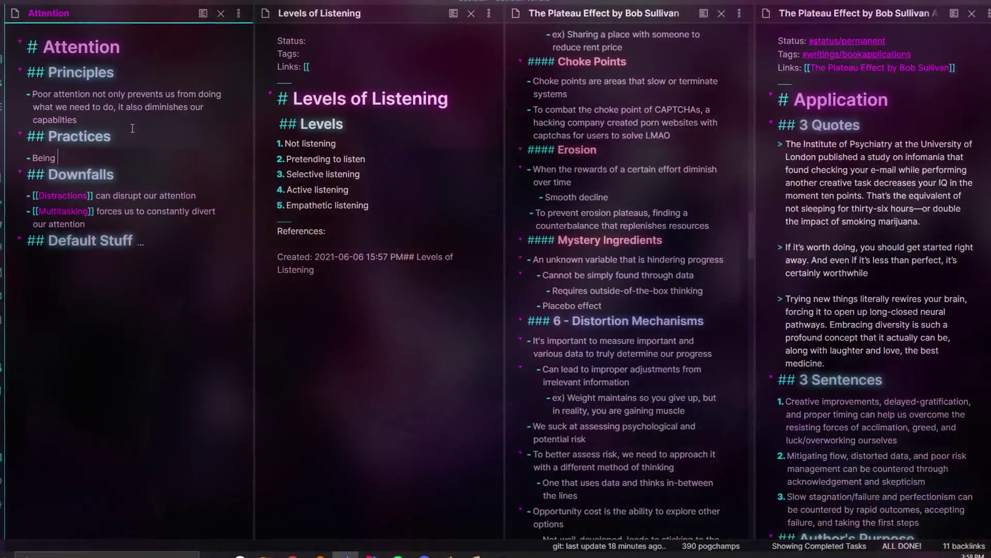
Add '[[Mindfulness|Mindful]] of the current situation' and a Levels of Listening bullet to Attention's Practices.
type("[[Mindfulness|M")
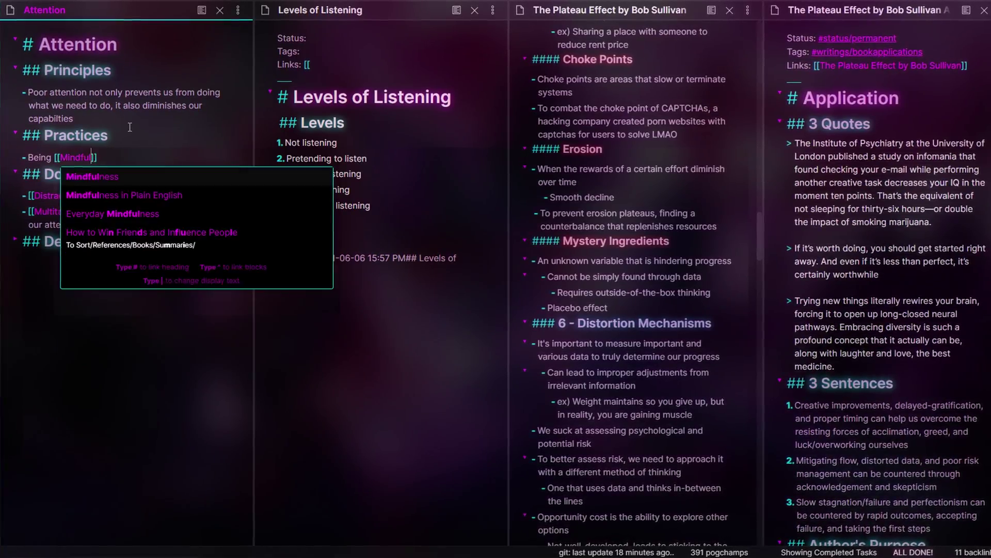
type("indful]] of the current situation")
key("Return")
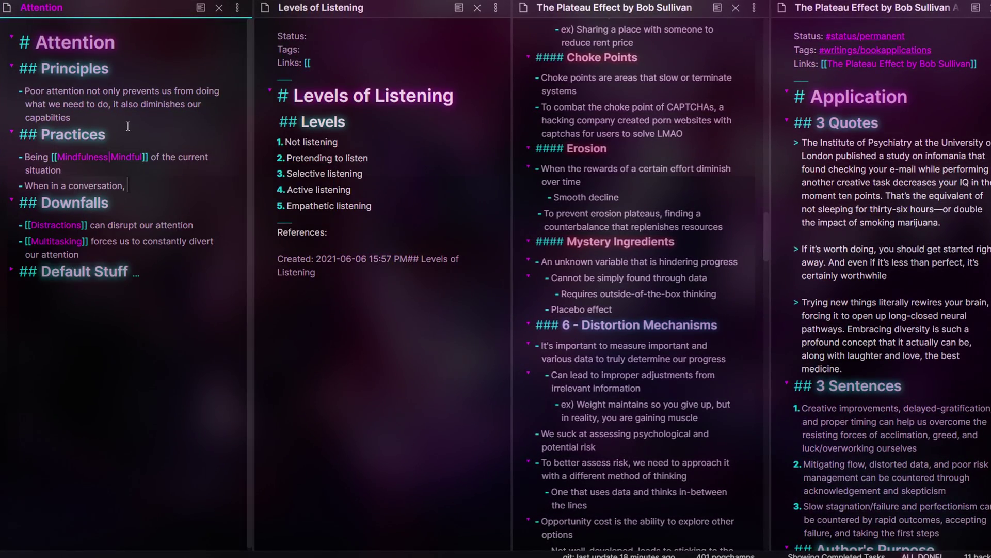
type("Levels of Listening|Empathetic Listening]]")
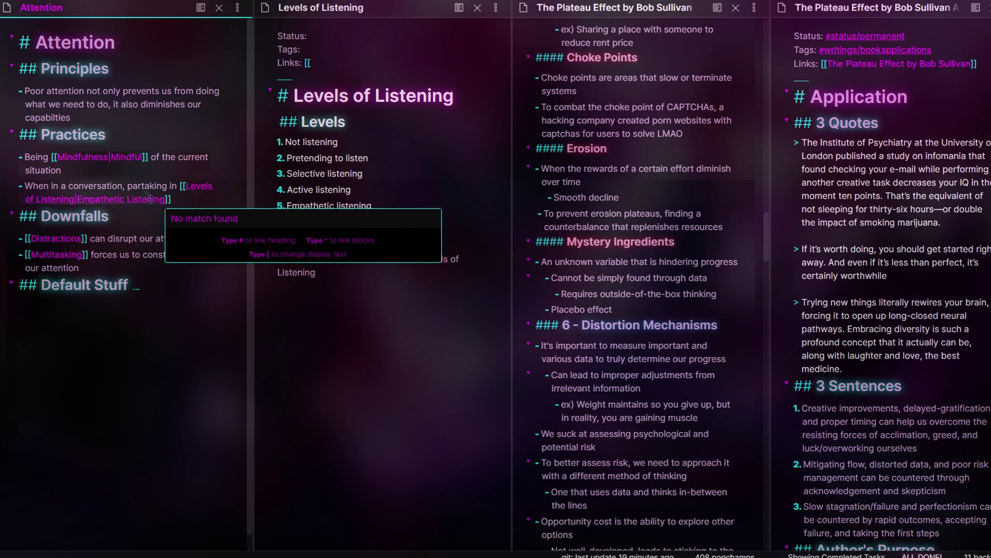
key("Escape")
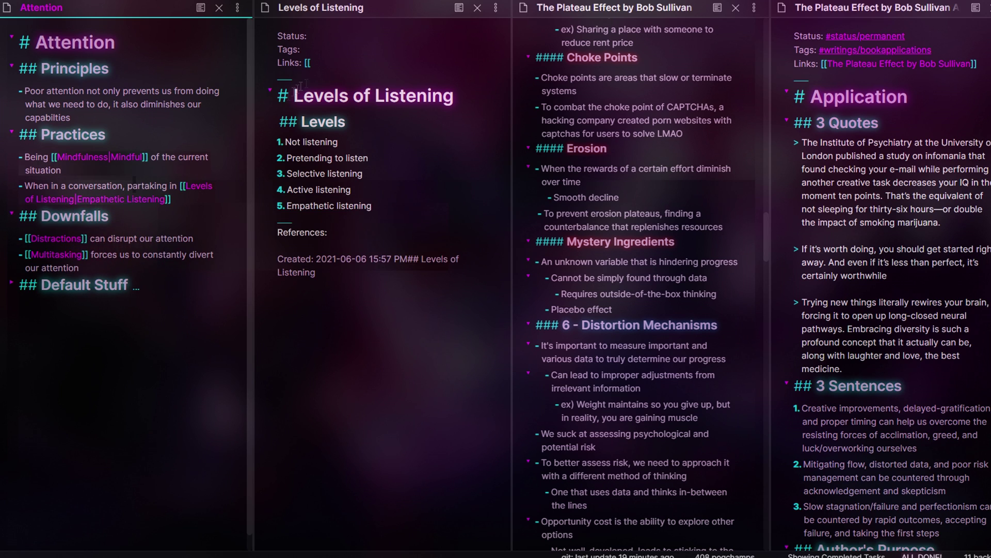
Insert an [[Attention]] link into the Links line of the Levels of Listening note.
left_click(380, 63)
type("attention")
key("Return")
type("- [[Herbert Thompson")
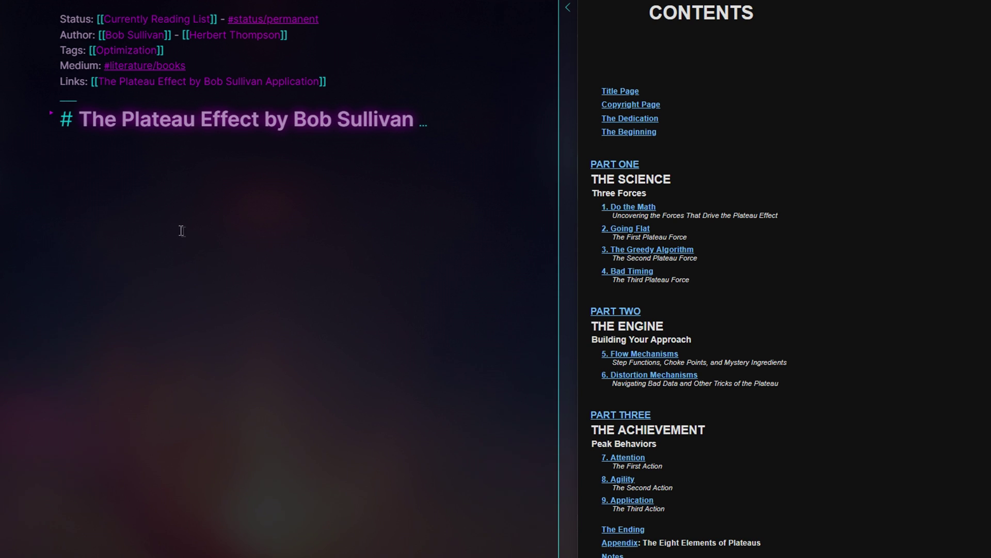
Unfold the book title heading and its P1 heading to show the parts and chapters.
left_click(53, 118)
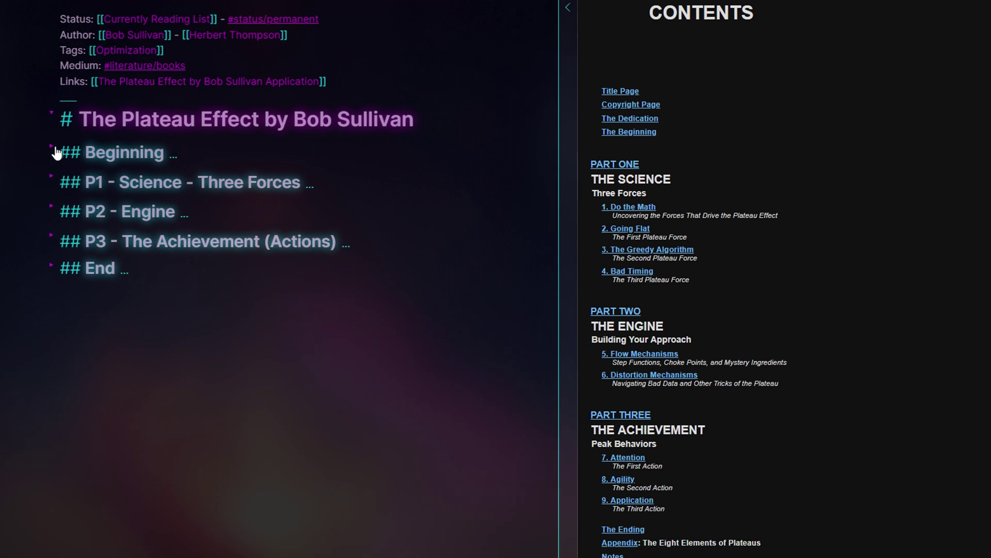
left_click(58, 181)
scroll(55, 217, "down", 1)
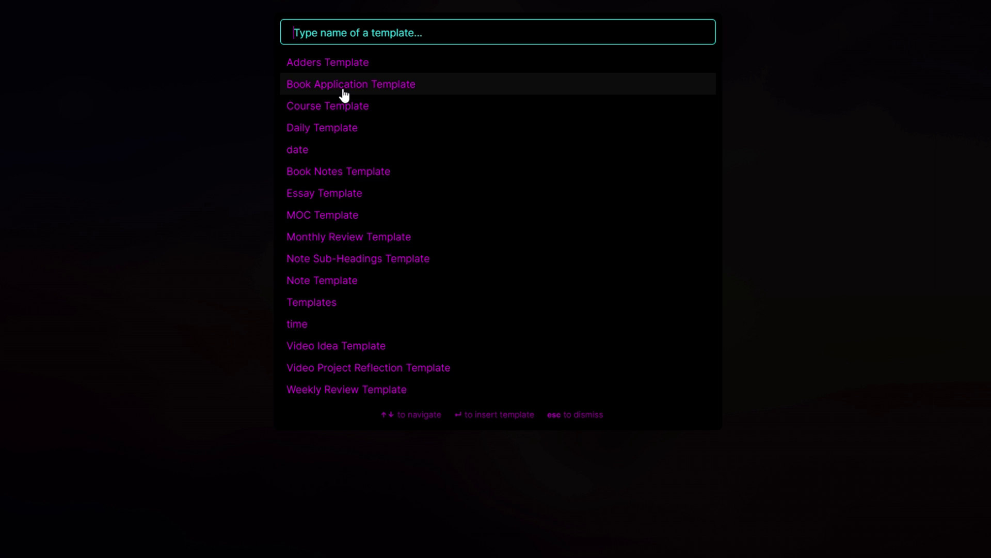
Insert the Book Application Template into the note.
left_click(345, 96)
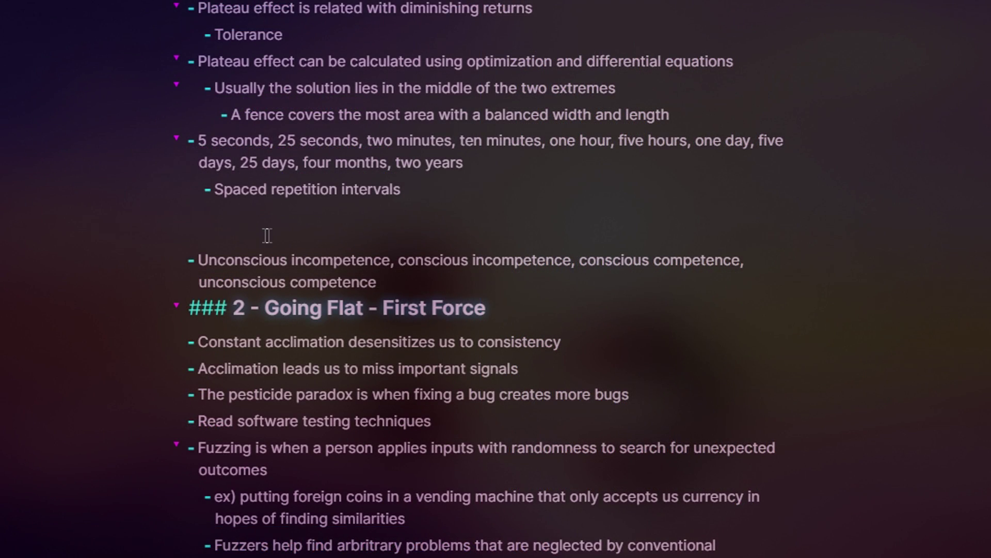
Paste a screenshot into The Plateau Effect note and type a line about the plateau effect.
type("![[Pasted image 20210531163619.png]]")
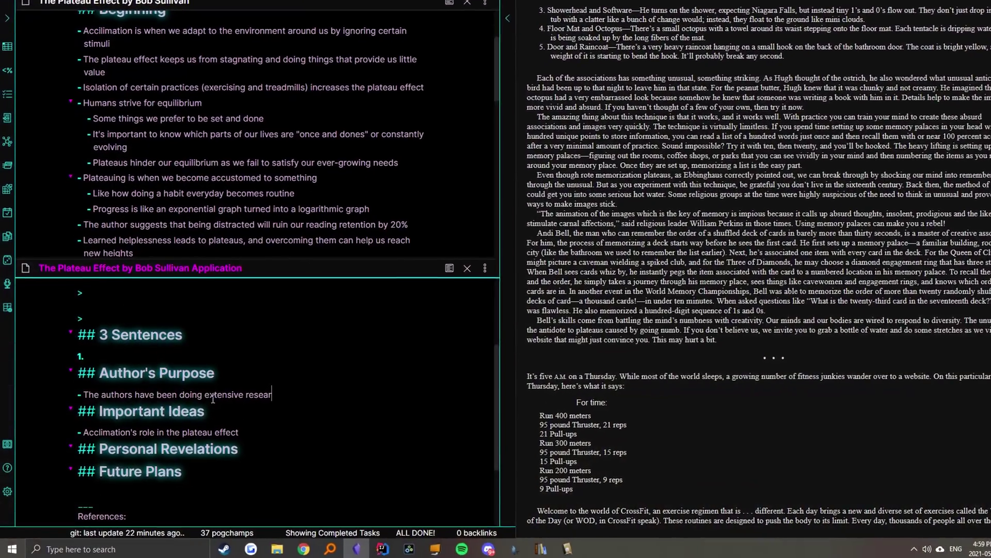
type("ch on the plateau a")
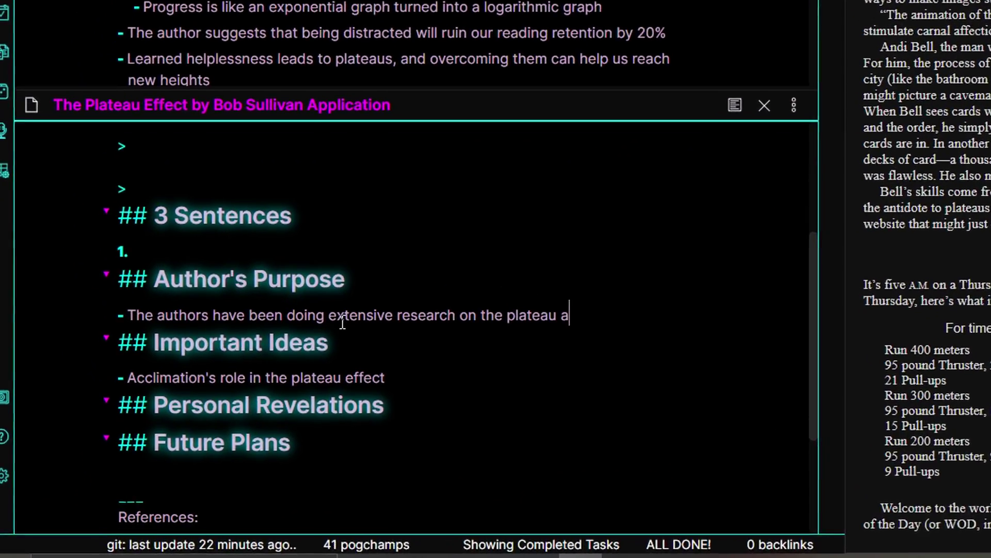
key("BackSpace")
type("effect to help humankind from stagnating in their progress")
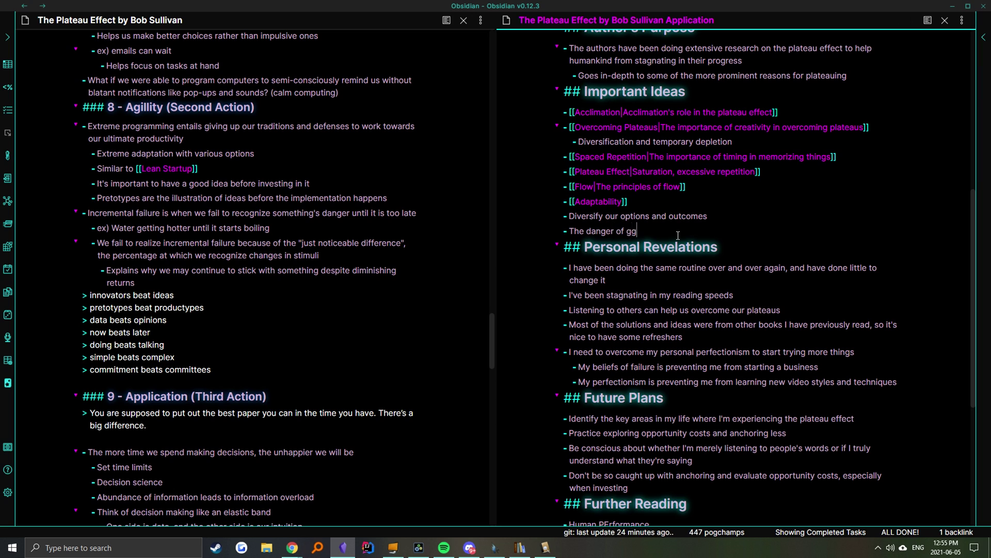
Replace the stray 'gg' with a [[perfectionism]] link and continue the sentence with 'and'.
key("BackSpace")
key("BackSpace")
type("[[perfectionism")
key("End")
type("and")
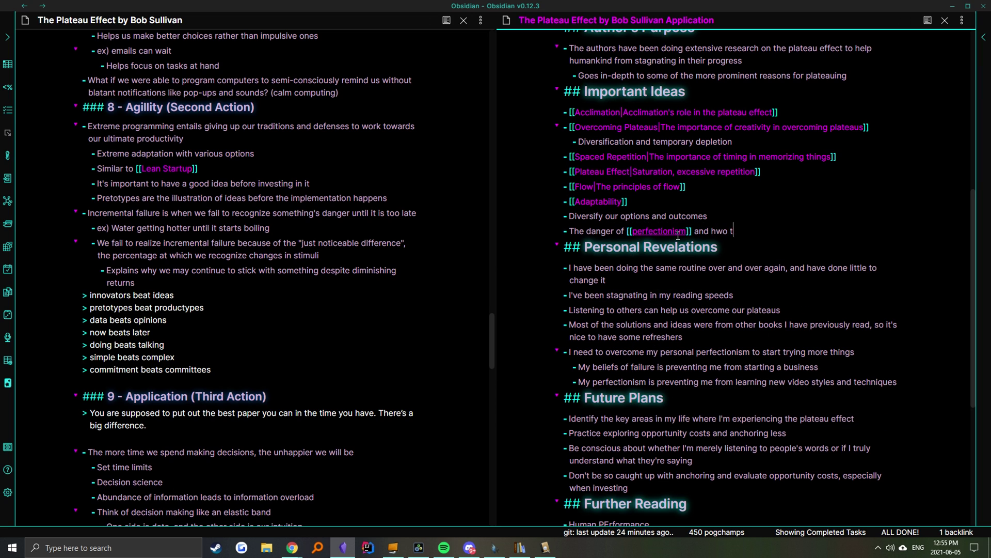
scroll(678, 235, "down", 4)
scroll(678, 235, "up", 5)
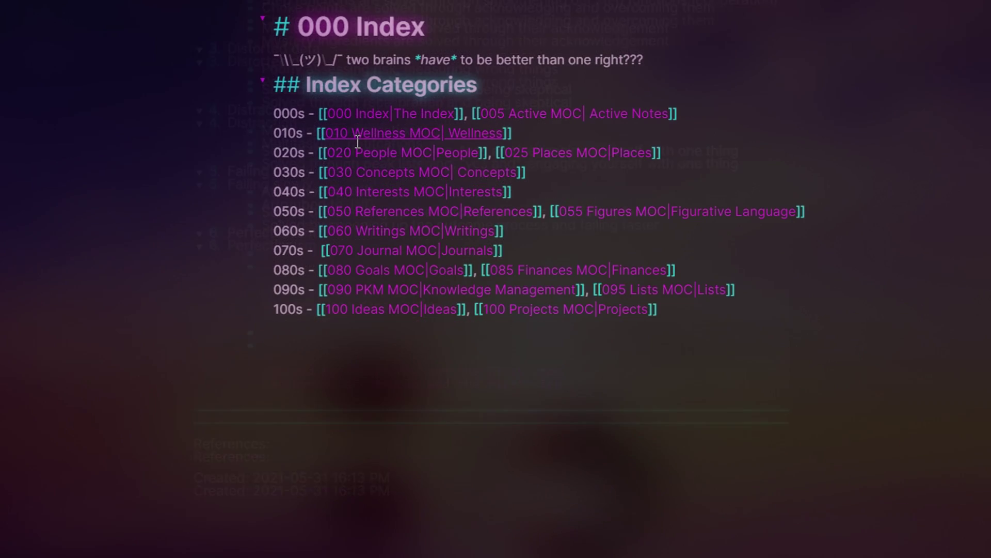
In the Wellness MOC, add a [[Productivity]] link as a new Overall Practices bullet.
left_click(355, 136)
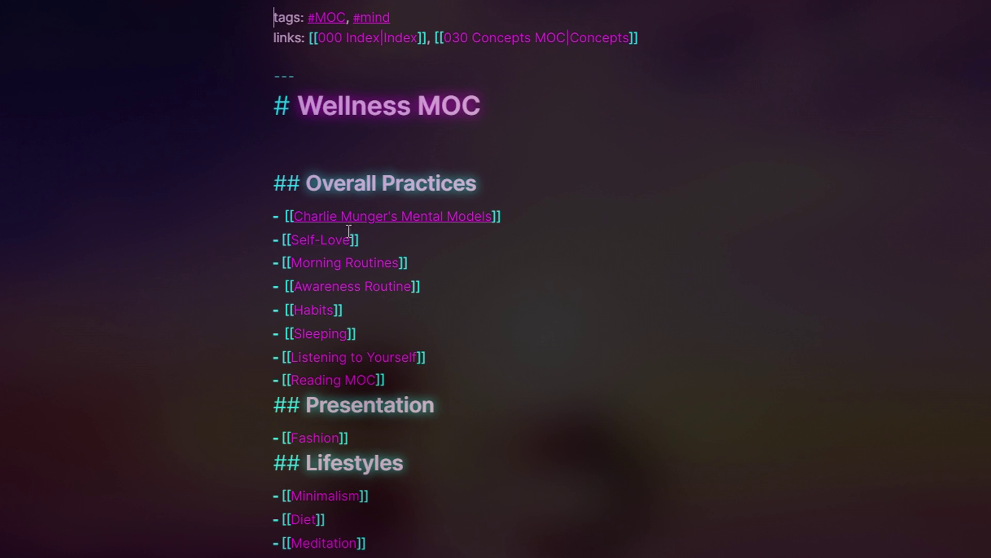
type("[[Producti")
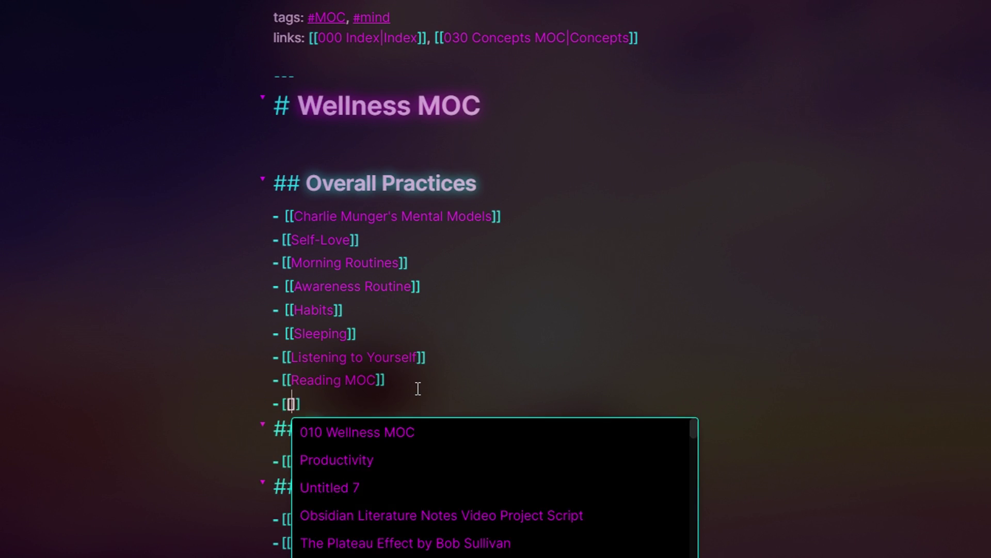
left_click(412, 435)
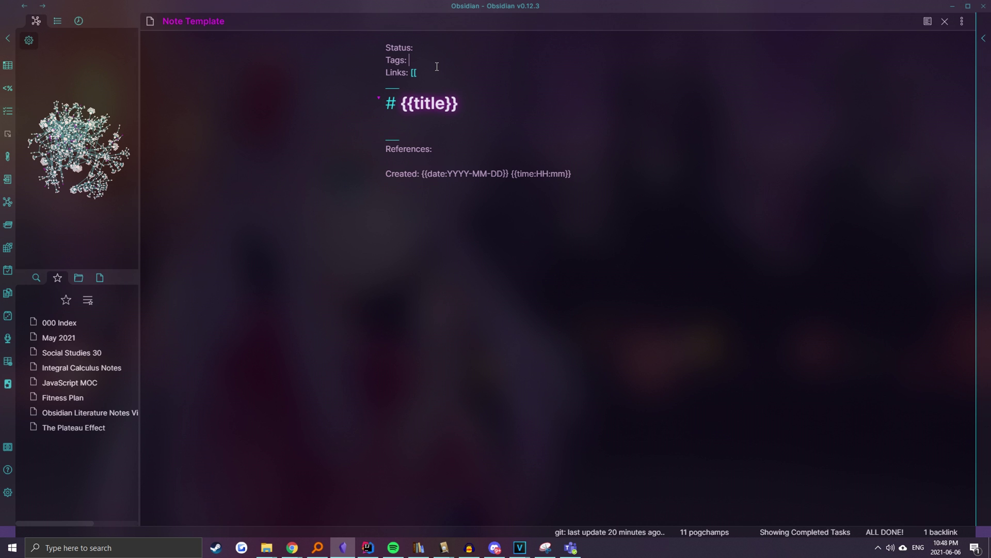
Search for 'plat' and return to The Plateau Effect note showing its Productivity link.
type("plat")
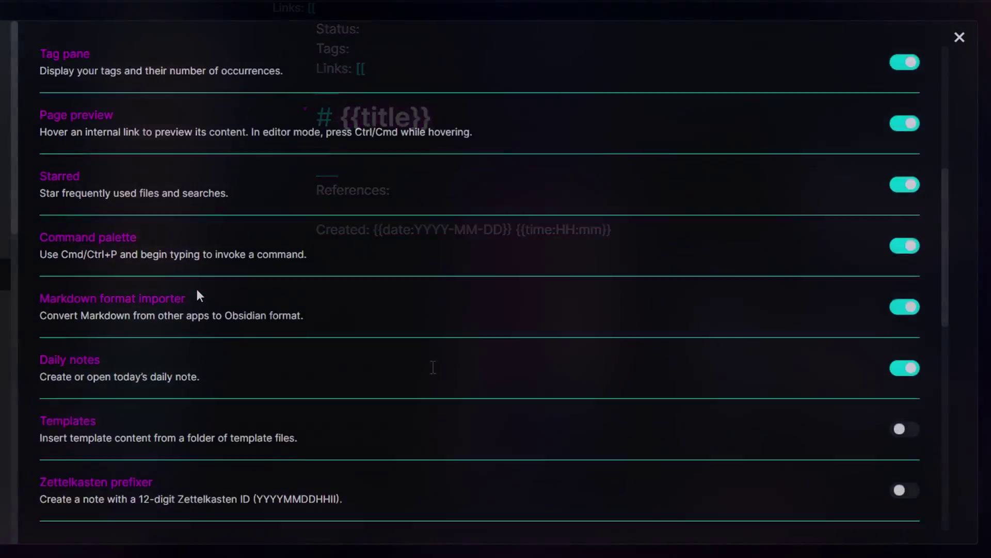
scroll(197, 289, "down", 4)
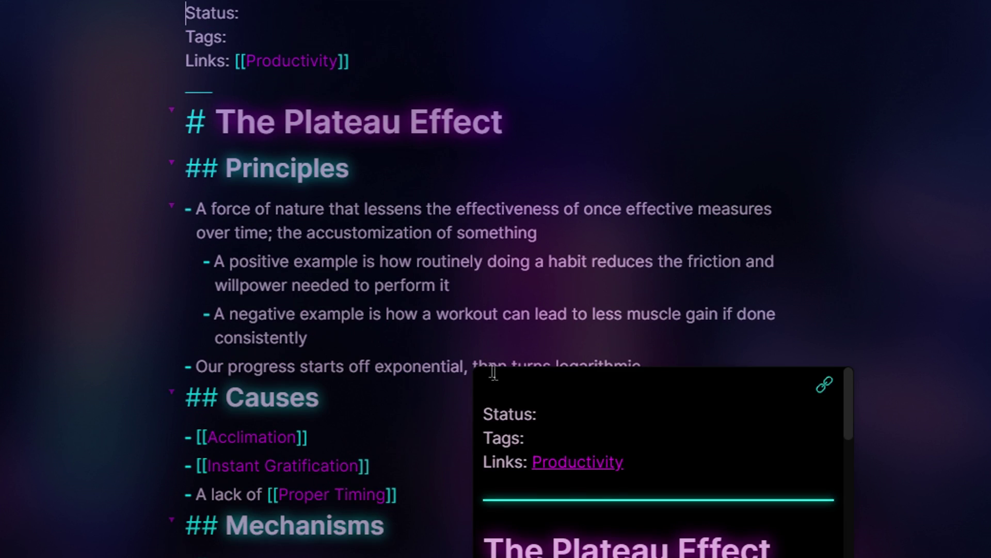
Preview the Flow Mechanisms, Adaptability, Diversity and Perfectionism notes from the book's Important Ideas list.
key("ctrl+alt+Left")
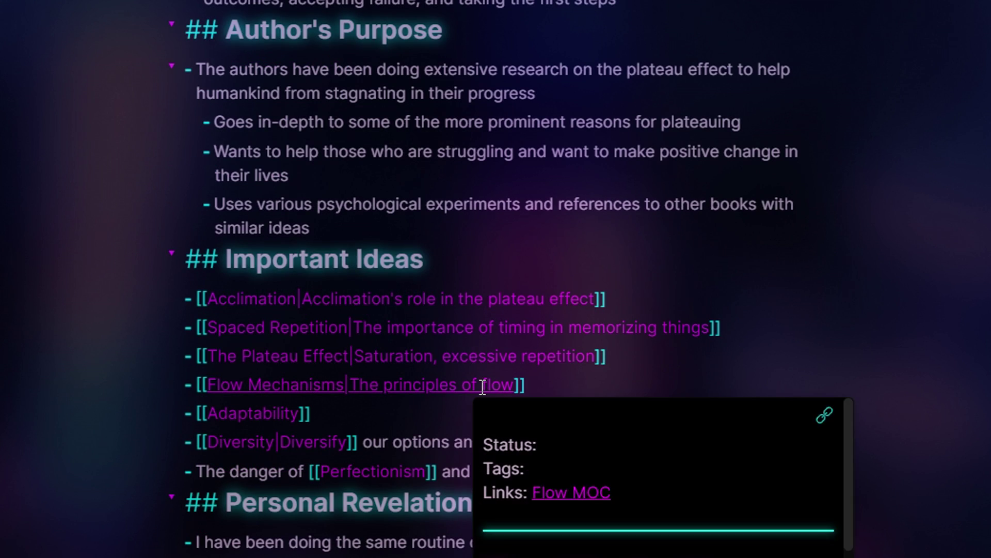
left_click(486, 387, "ctrl")
key("ctrl+alt+Left")
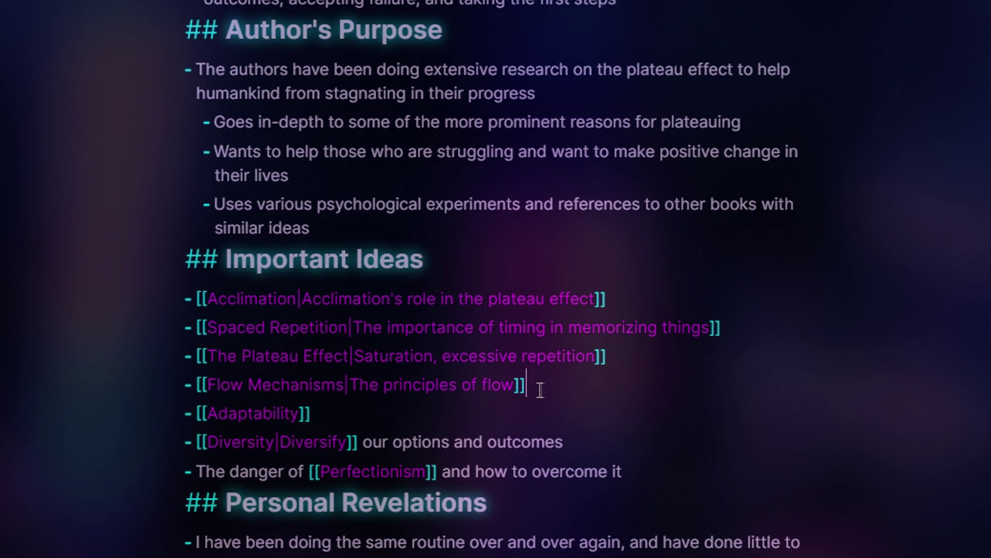
left_click(292, 412, "ctrl")
key("ctrl+alt+Left")
left_click(310, 449, "ctrl")
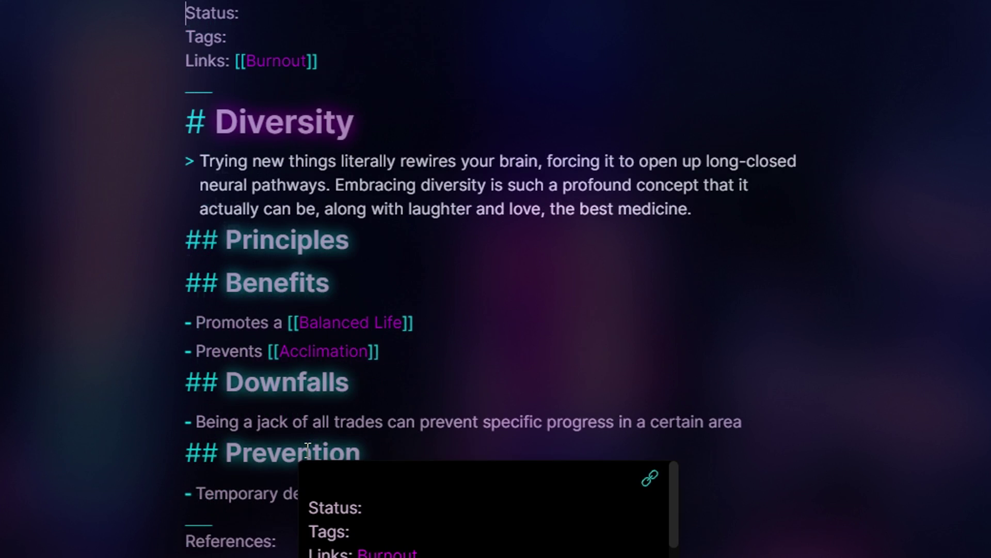
key("ctrl+alt+Left")
left_click(368, 483, "ctrl")
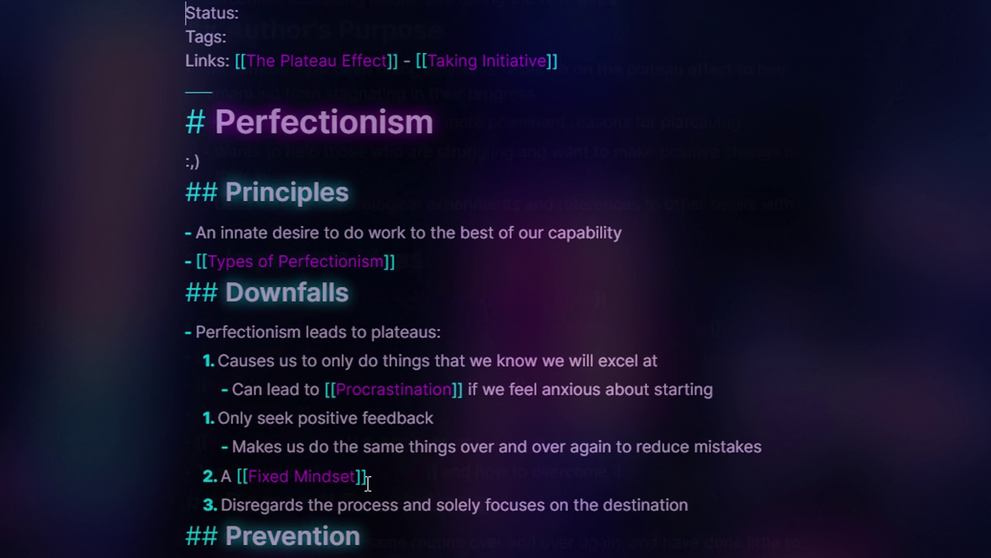
key("ctrl+alt+Left")
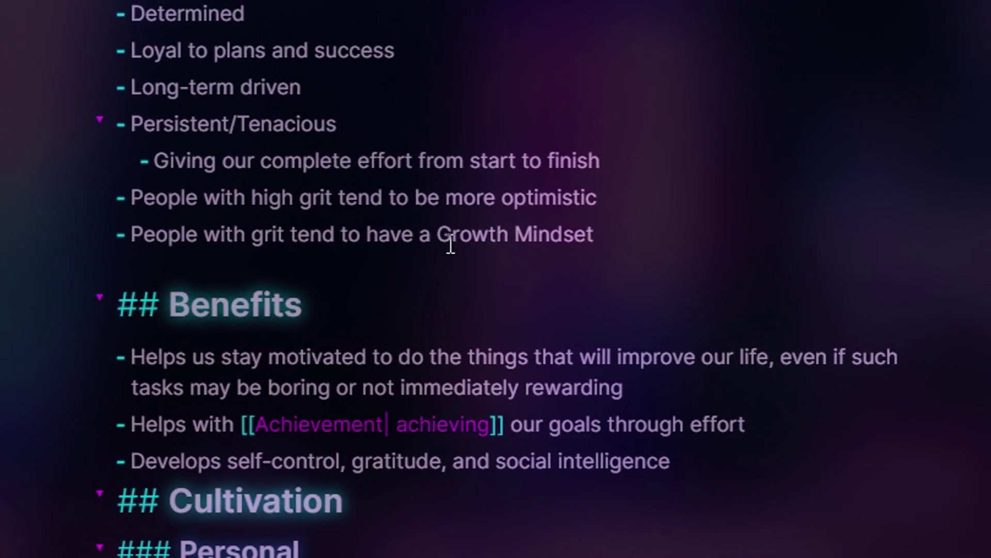
In the Grit note, turn 'Growth Mindset' into a [[Growth Mindset]] link.
left_click_drag(449, 244, 603, 273)
type("[[")
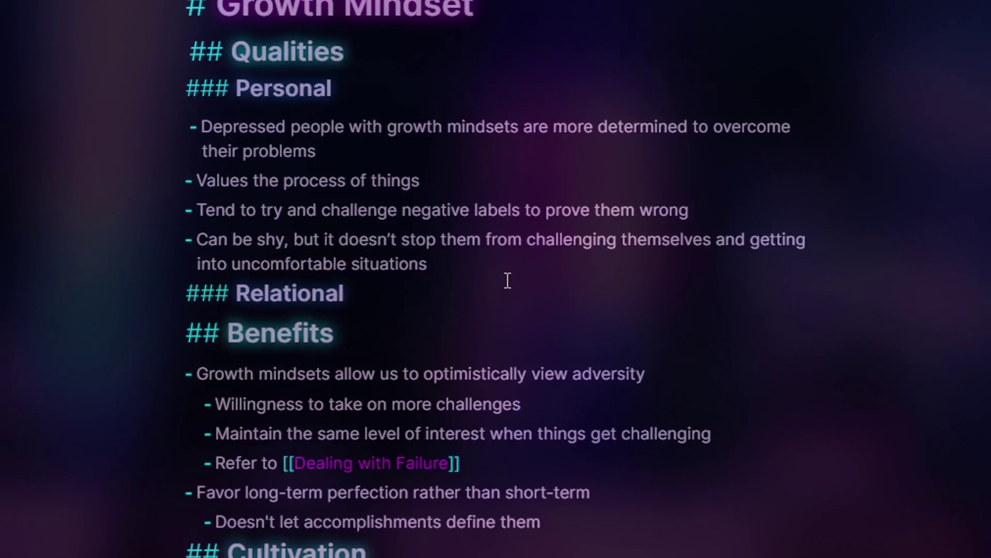
scroll(511, 292, "down", 8)
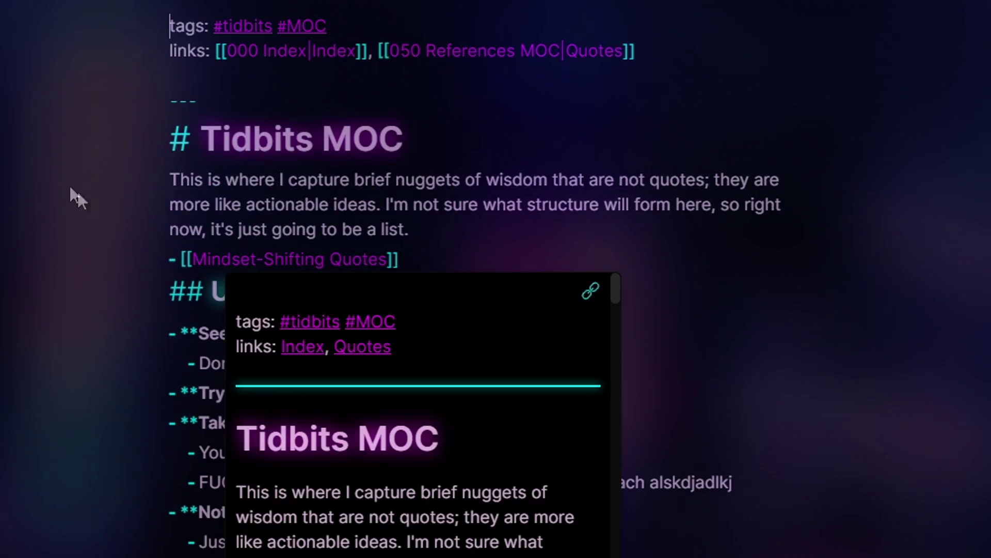
Autoscroll through the Tidbits MOC note with a middle-click.
middle_click(84, 246)
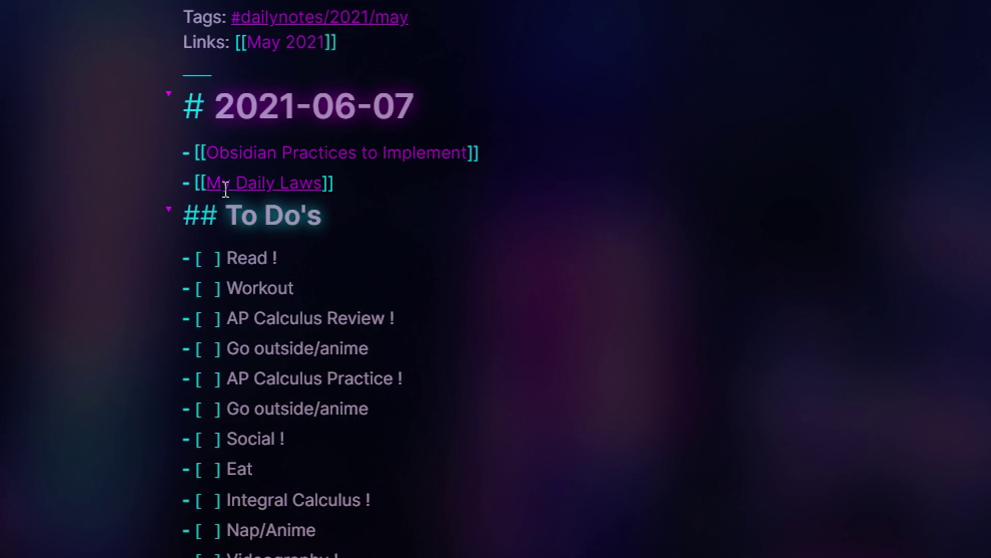
Follow the My Daily Laws link and scroll the Lists/Procedures TOC headings down to Others, Less Important.
mouse_move(253, 193)
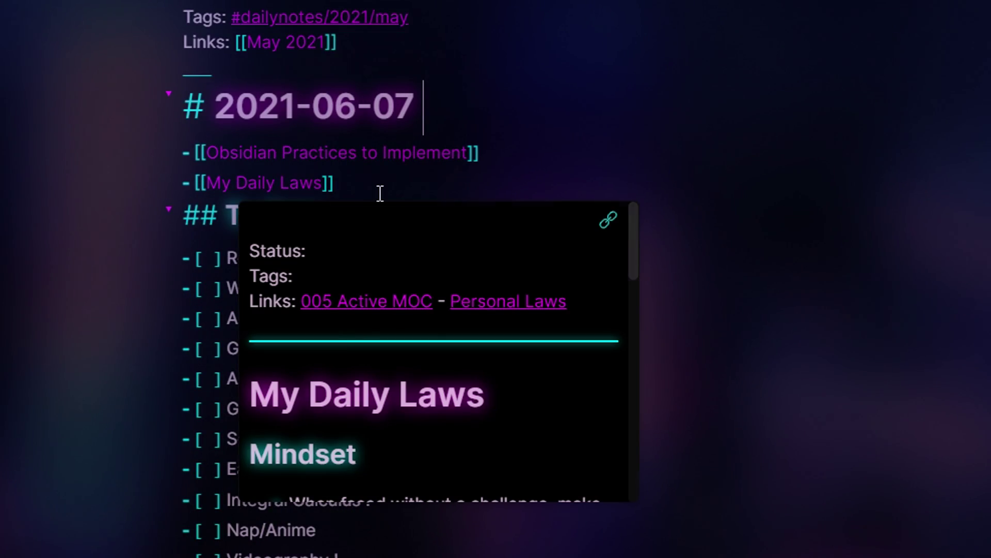
left_click(296, 190)
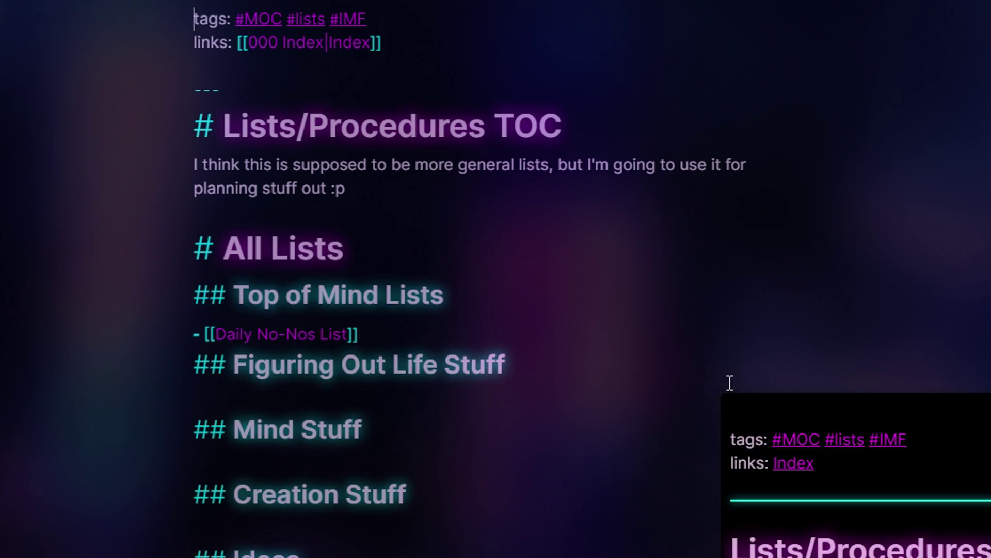
scroll(465, 279, "down", 3)
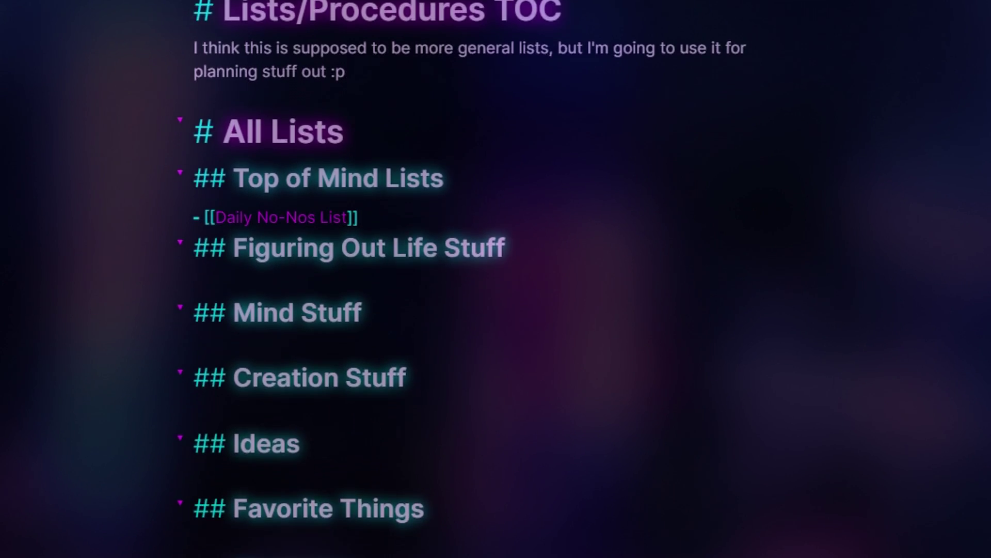
scroll(465, 279, "down", 5)
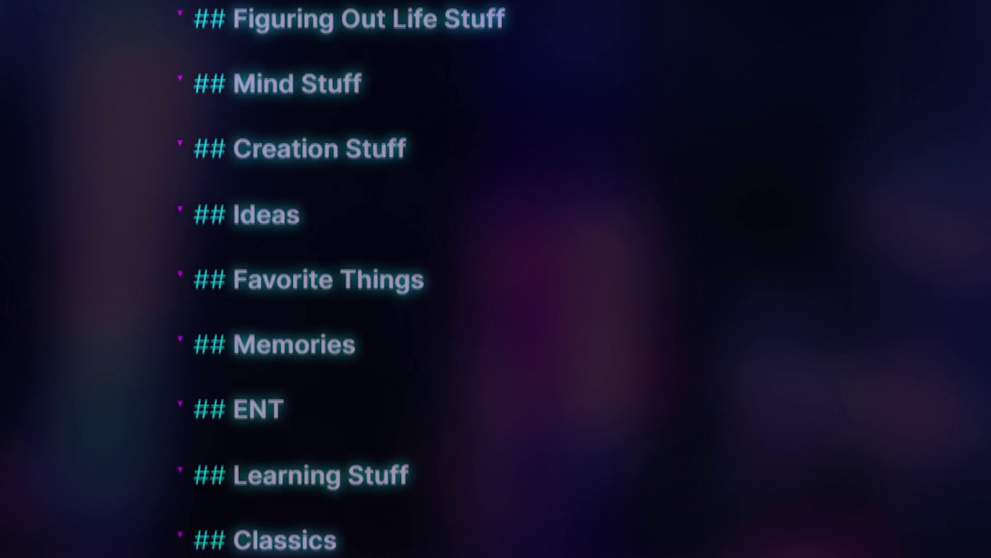
scroll(465, 279, "down", 5)
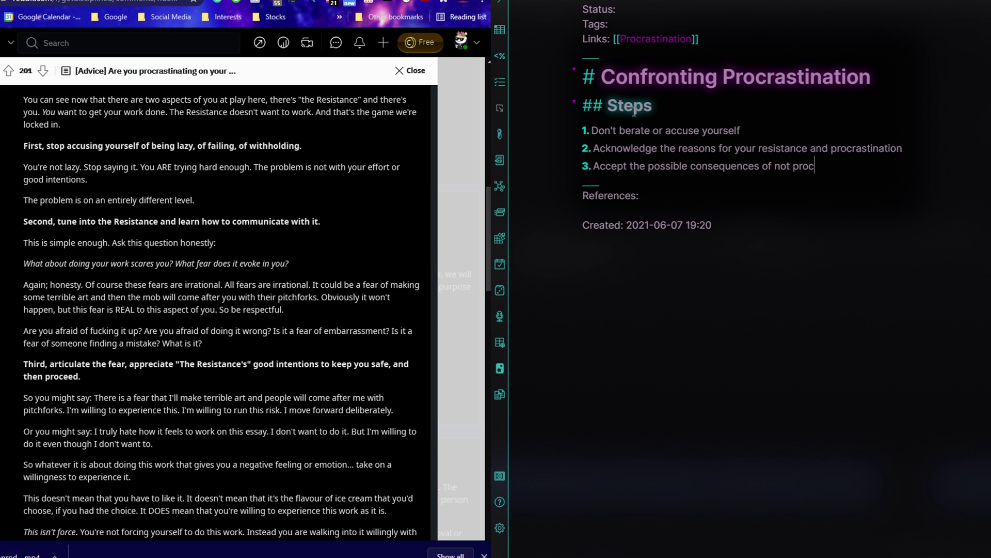
Type the closing letters 'ce' to complete step 3 of Confronting Procrastination.
type("ce")
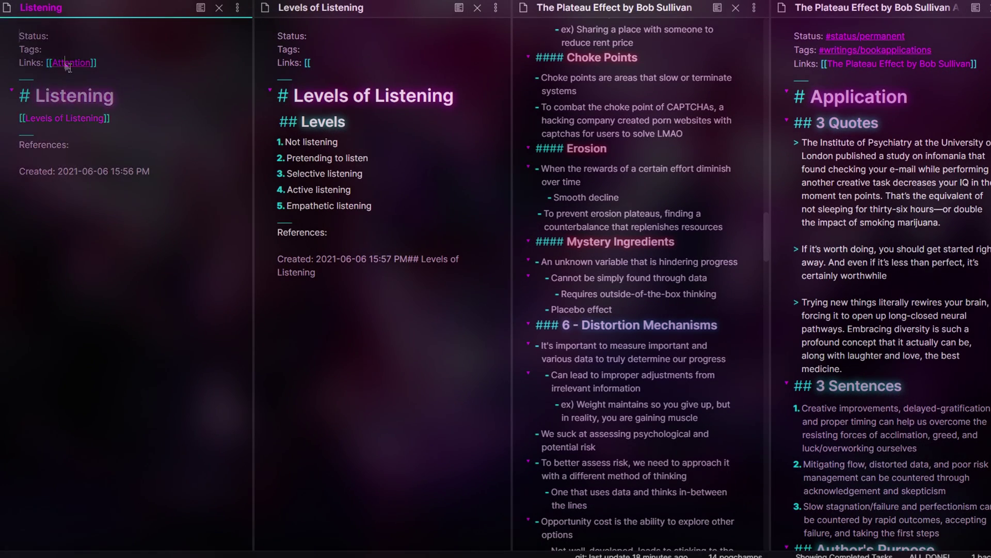
Add a '## Practices' heading in Attention with bullets linking Mindfulness (Mindful) and Levels of Listening (Empathetic Listening).
key("Return")
type("## ")
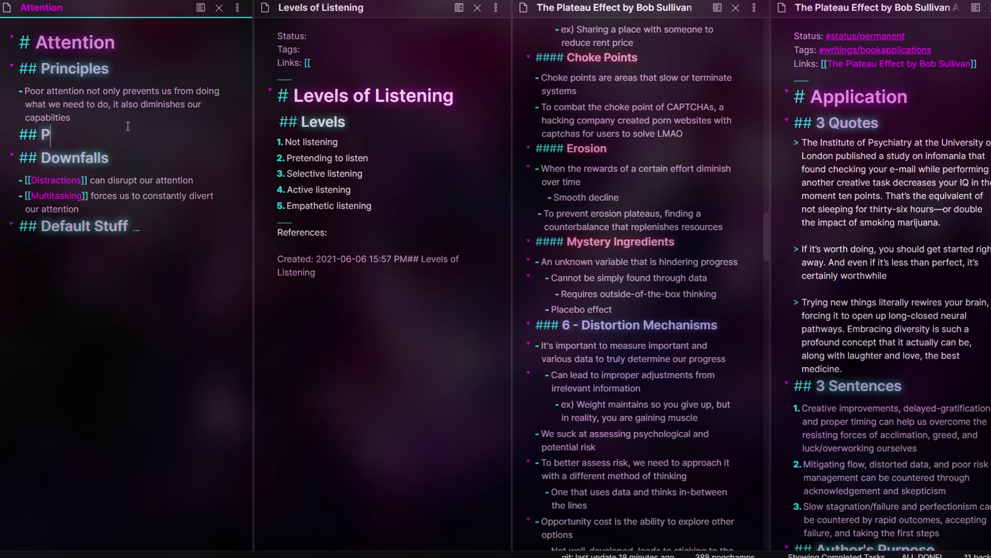
type("Practices")
key("Return")
type("- ")
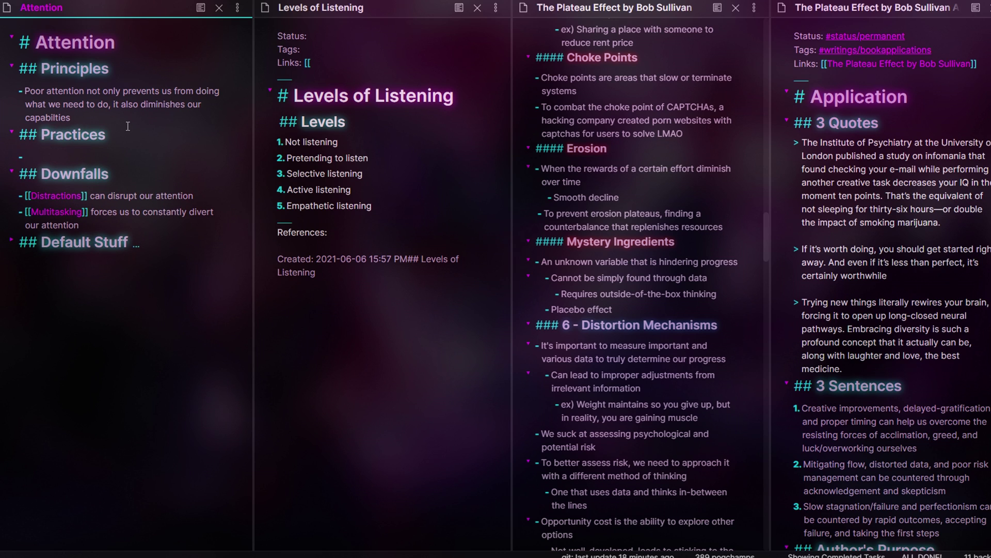
type("[[")
type("[[")
key("BackSpace")
key("BackSpace")
key("BackSpace")
type("[[Mindfulness|Min")
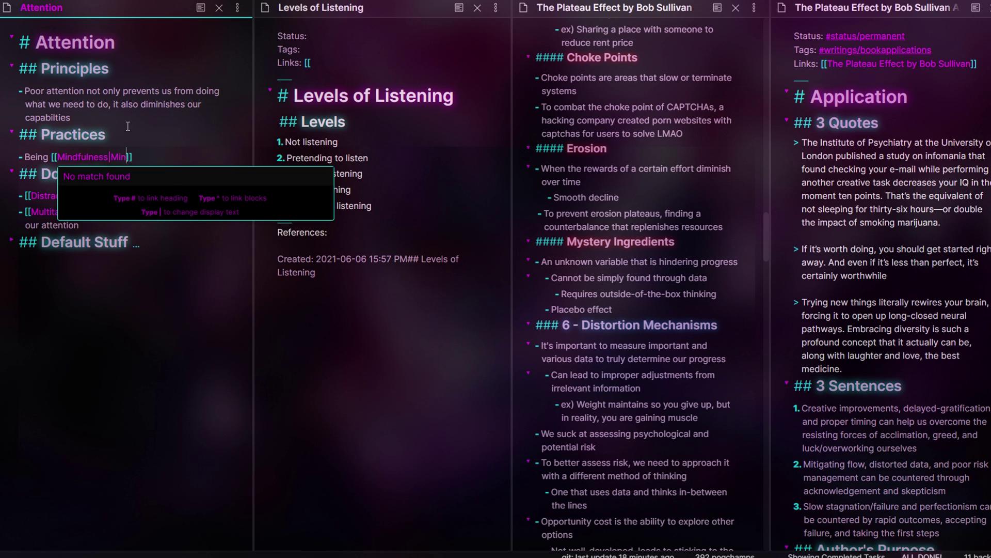
type("dful")
key("End")
type("of the current situa")
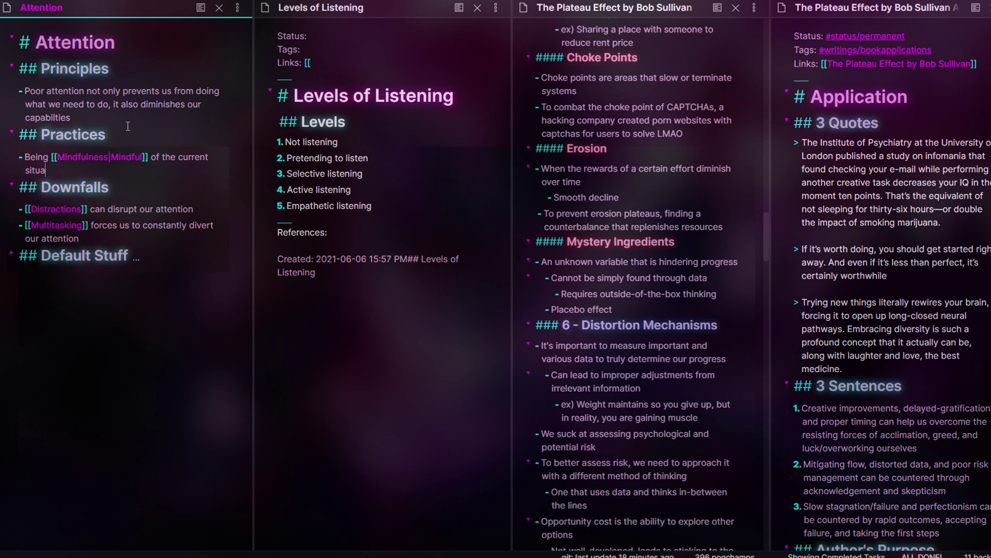
type("tion")
key("Return")
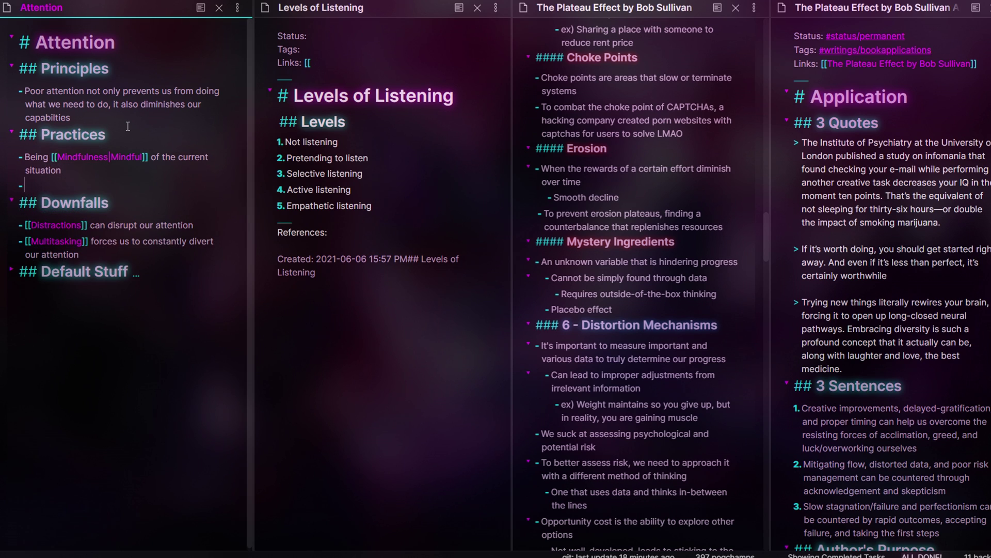
type("When in a conversation, ")
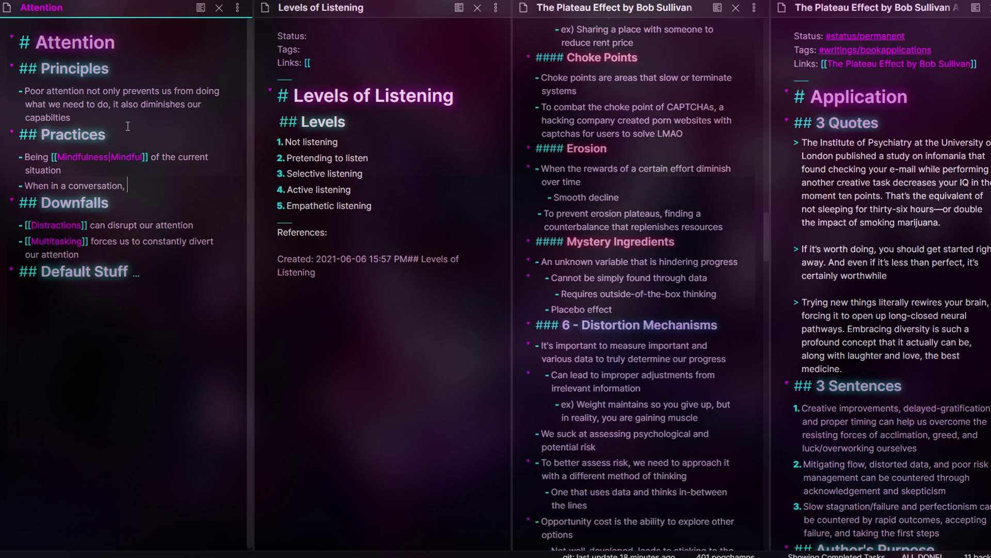
type("partaki")
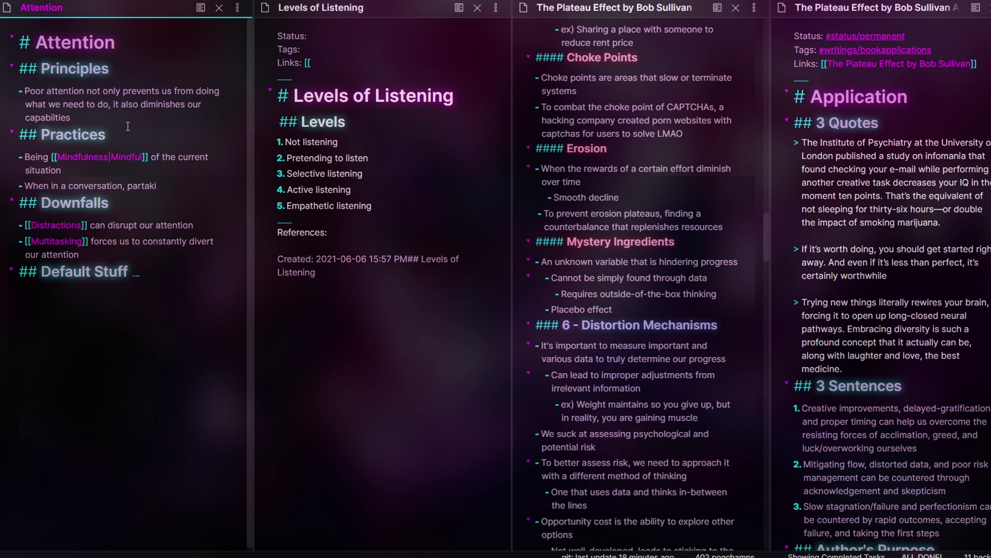
type("ng in [[Levels of Listening")
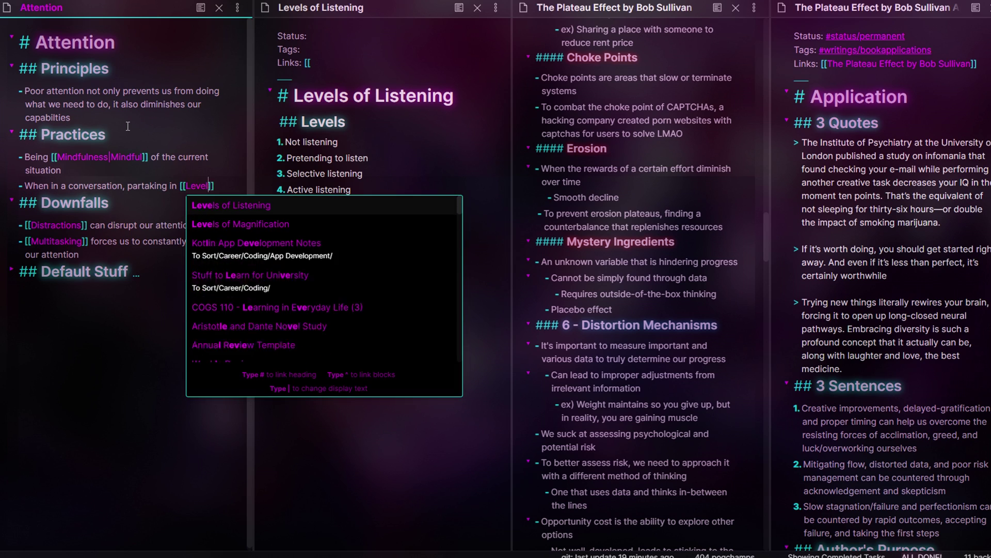
type("|Empathetic Listening")
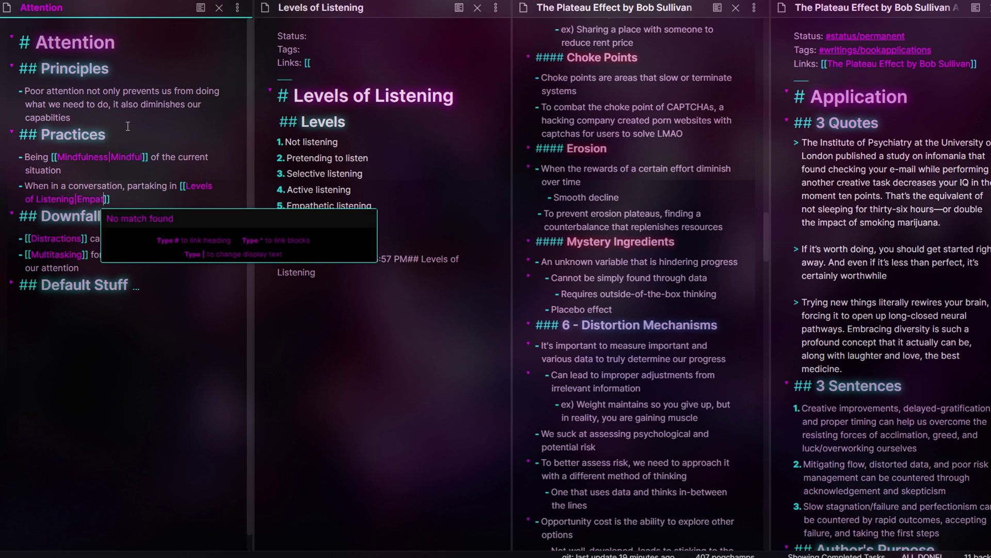
key("Escape")
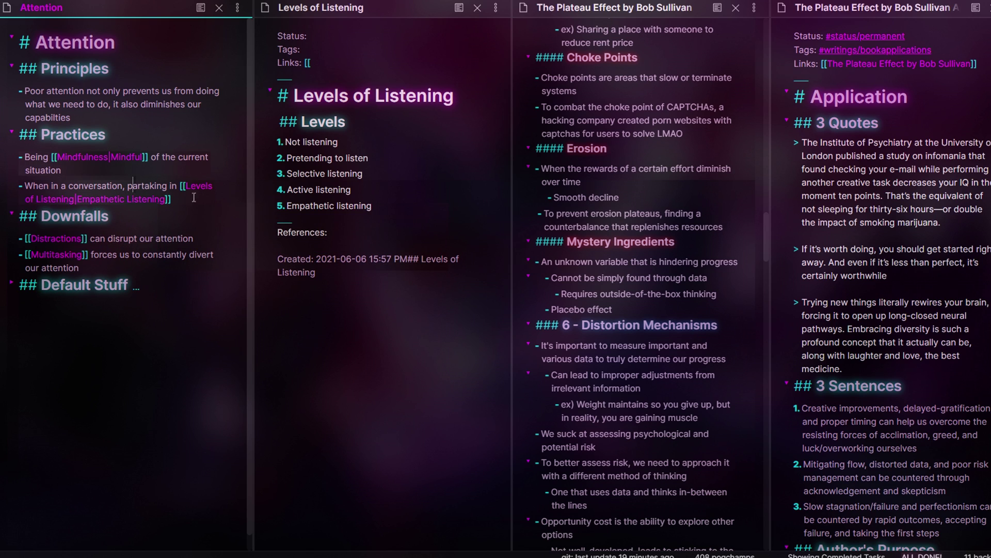
Add [[Attention]] and [[Listening]] links to the Links line of Levels of Listening.
left_click(341, 64)
type("att")
key("Return")
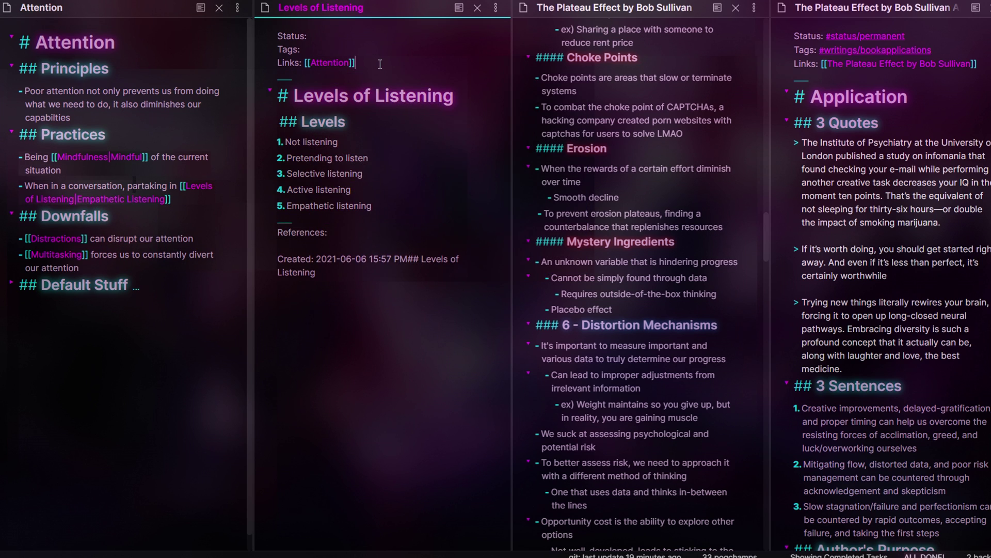
type("- [[")
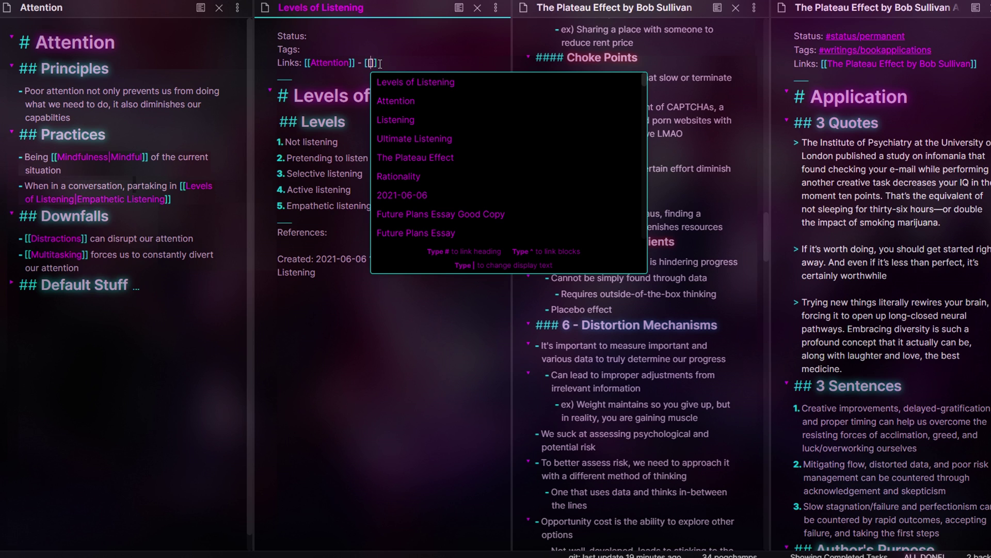
key("BackSpace")
key("BackSpace")
key("BackSpace")
key("BackSpace")
key("BackSpace")
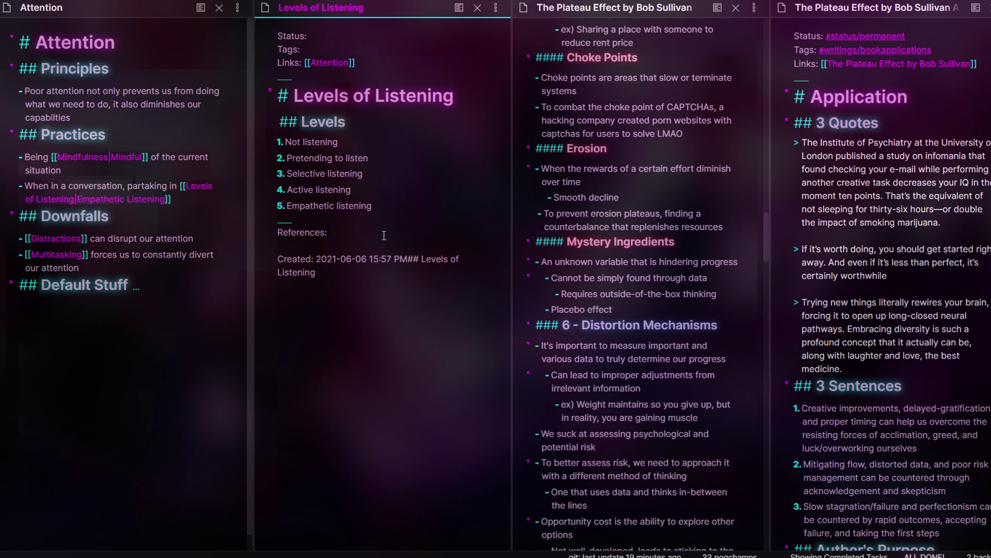
left_click(375, 67)
type("[[Listening")
key("Return")
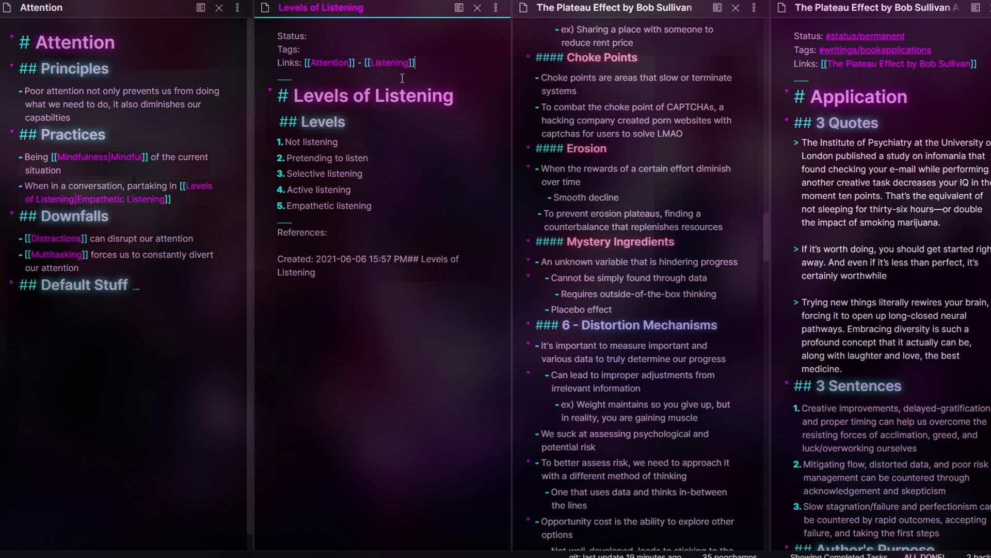